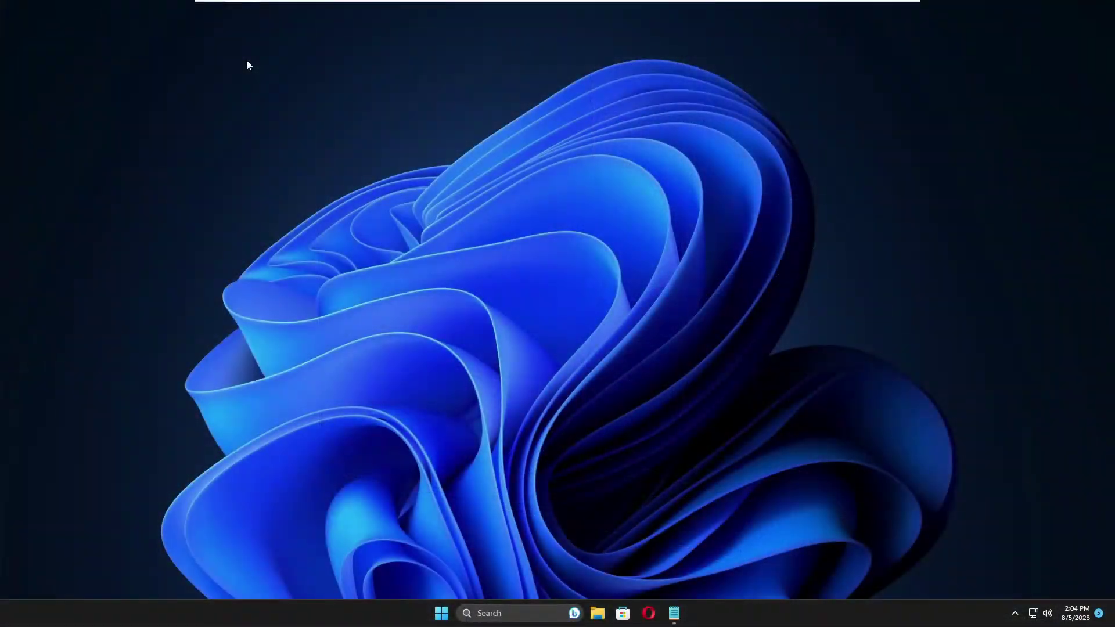
- Check the Windows Features list for Hyper-V without changes, then open Task Manager to view performance details
{"action": "left_click", "coordinate": [516, 616]}
{"action": "type", "text": "hyper"}
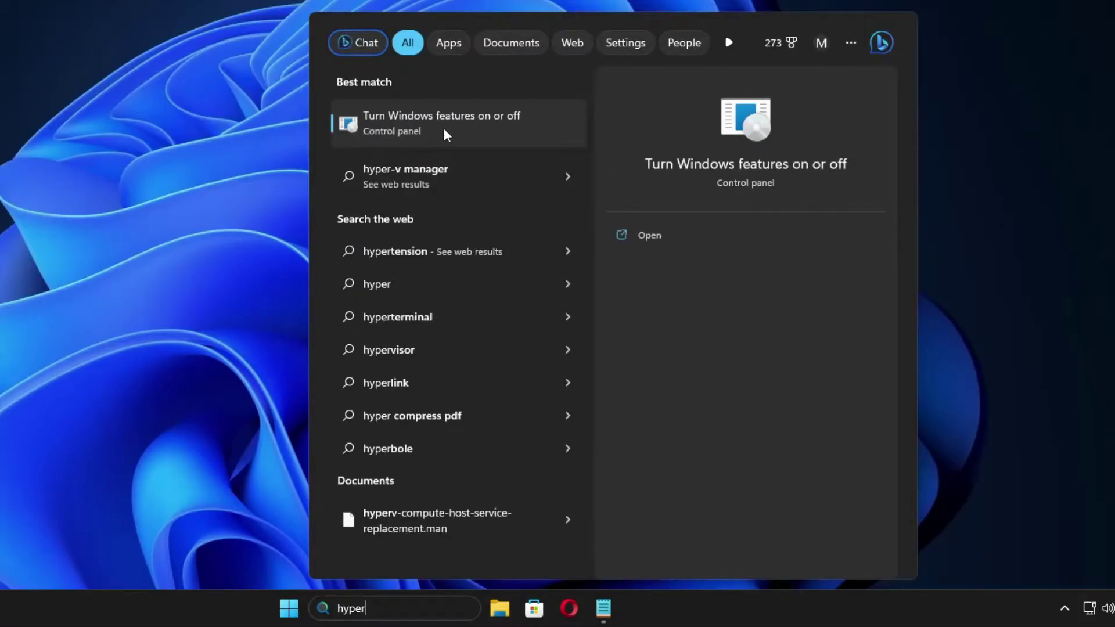
{"action": "left_click", "coordinate": [493, 128]}
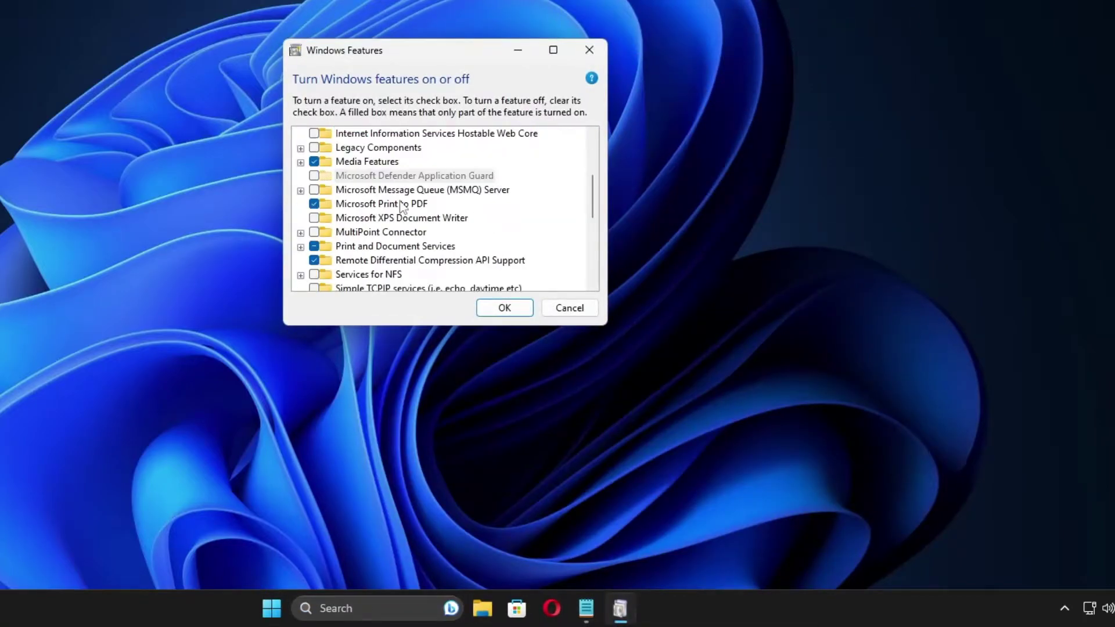
{"action": "scroll", "coordinate": [400, 226], "scroll_direction": "down", "scroll_amount": 3}
{"action": "scroll", "coordinate": [398, 225], "scroll_direction": "down", "scroll_amount": 5}
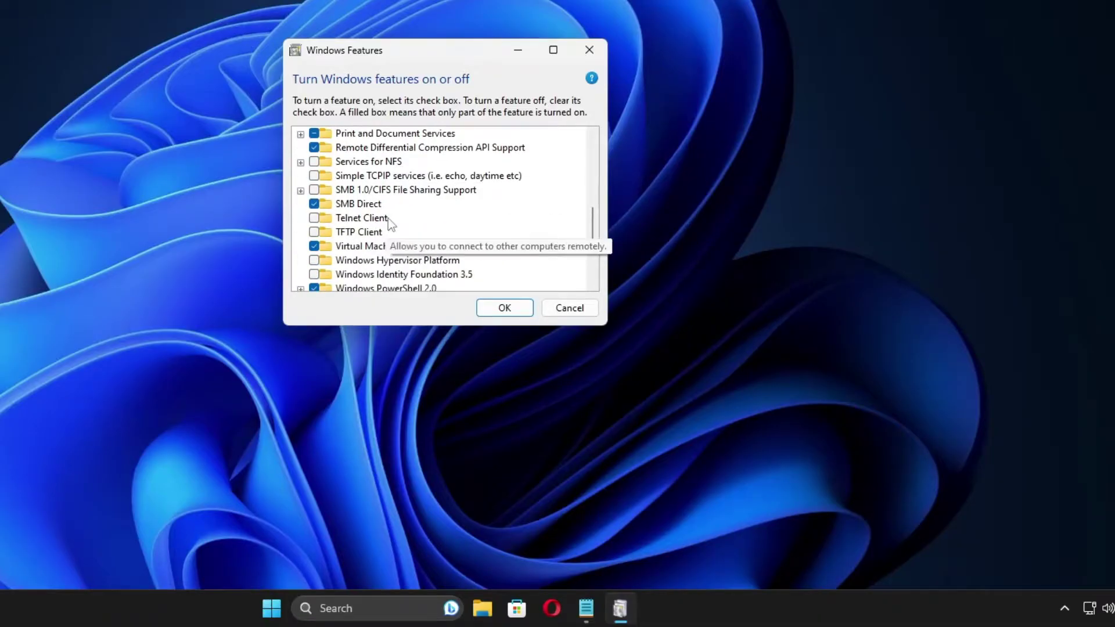
{"action": "scroll", "coordinate": [388, 221], "scroll_direction": "down", "scroll_amount": 3}
{"action": "scroll", "coordinate": [388, 231], "scroll_direction": "up", "scroll_amount": 2}
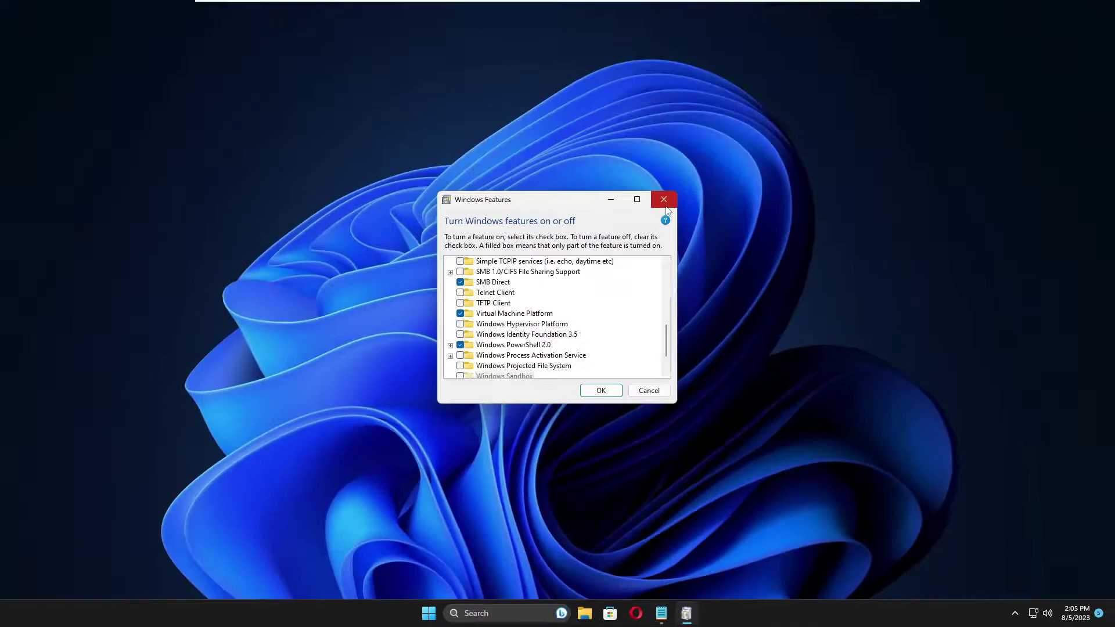
{"action": "left_click", "coordinate": [664, 200]}
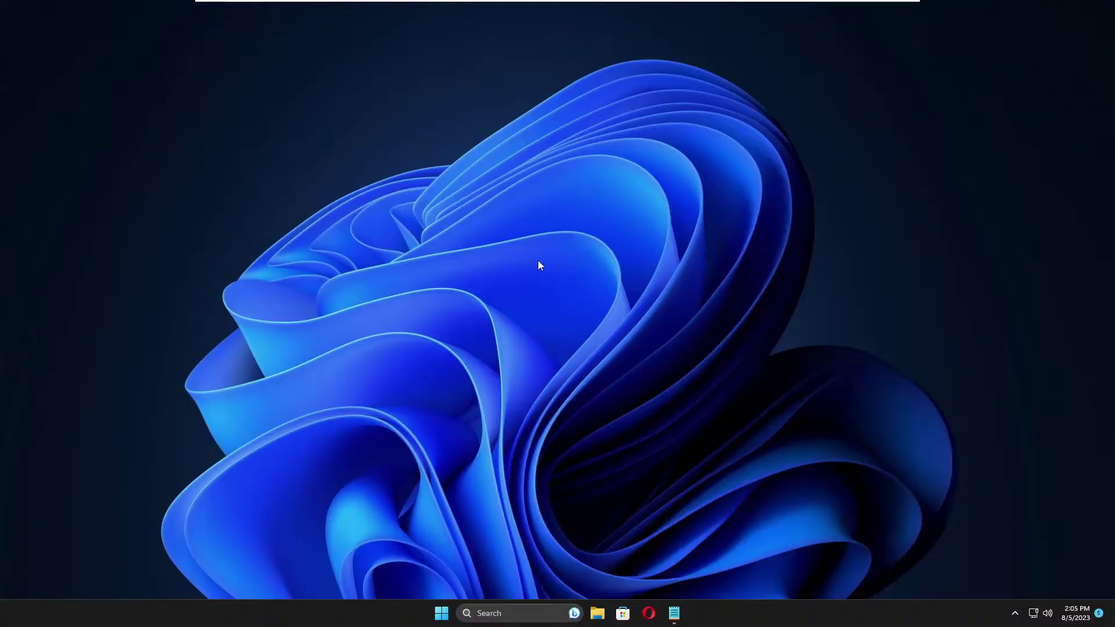
{"action": "right_click", "coordinate": [444, 615]}
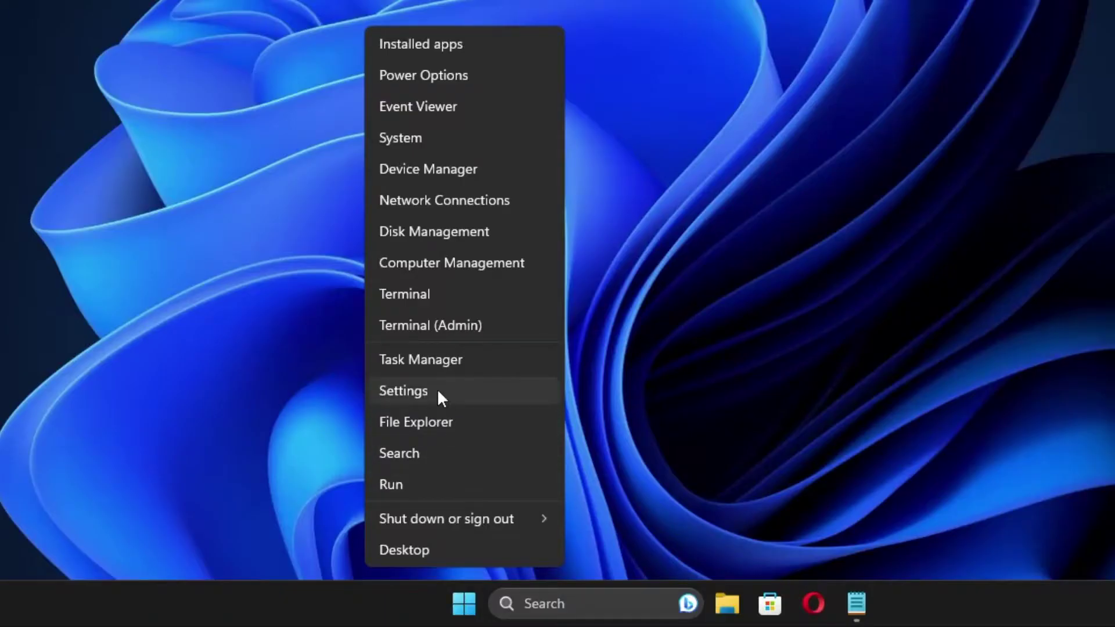
{"action": "left_click", "coordinate": [413, 361]}
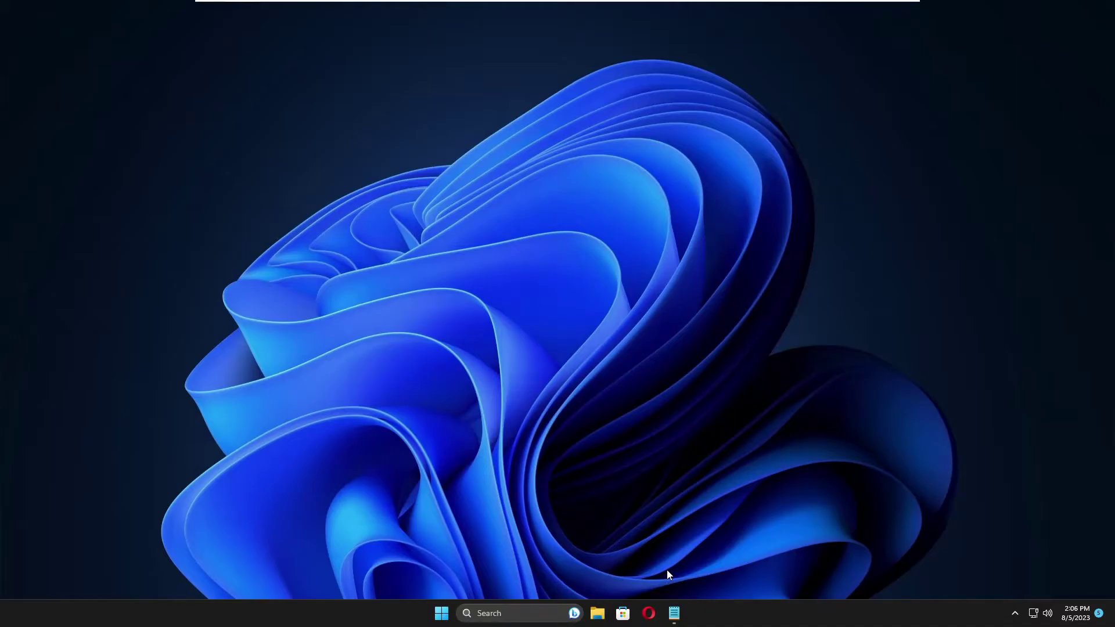
- Bring back the Notepad script and highlight its key lines, including hyper-v.txt and the Dism enable-feature command
{"action": "left_click", "coordinate": [674, 613]}
{"action": "left_click_drag", "start_coordinate": [630, 100], "coordinate": [581, 129]}
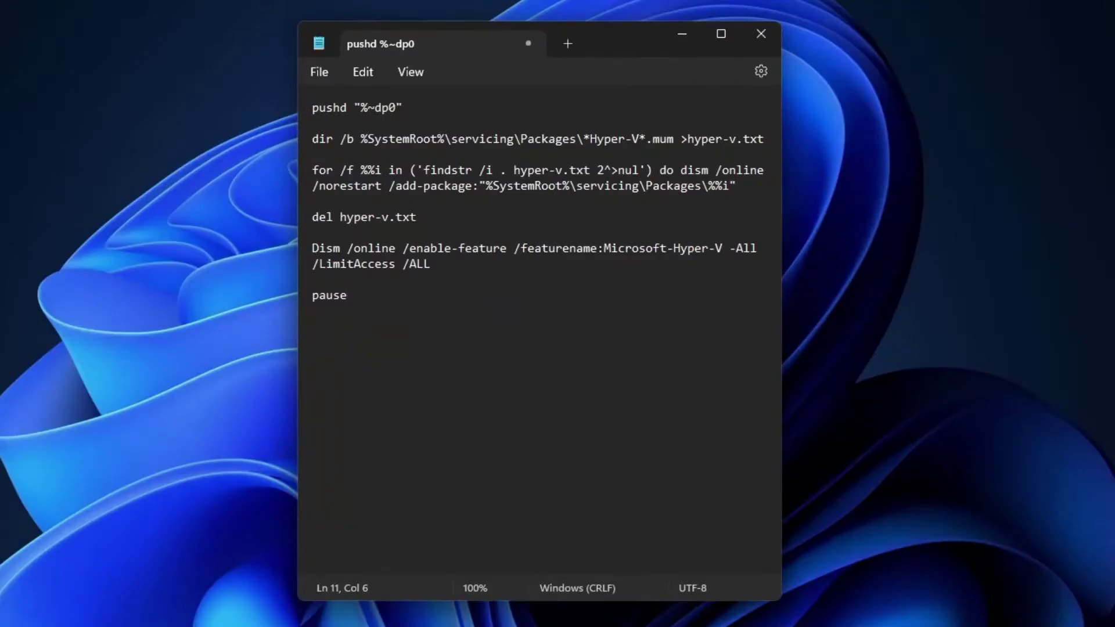
{"action": "left_click_drag", "start_coordinate": [312, 108], "coordinate": [746, 202]}
{"action": "key", "text": "Right"}
{"action": "left_click_drag", "start_coordinate": [513, 170], "coordinate": [597, 170]}
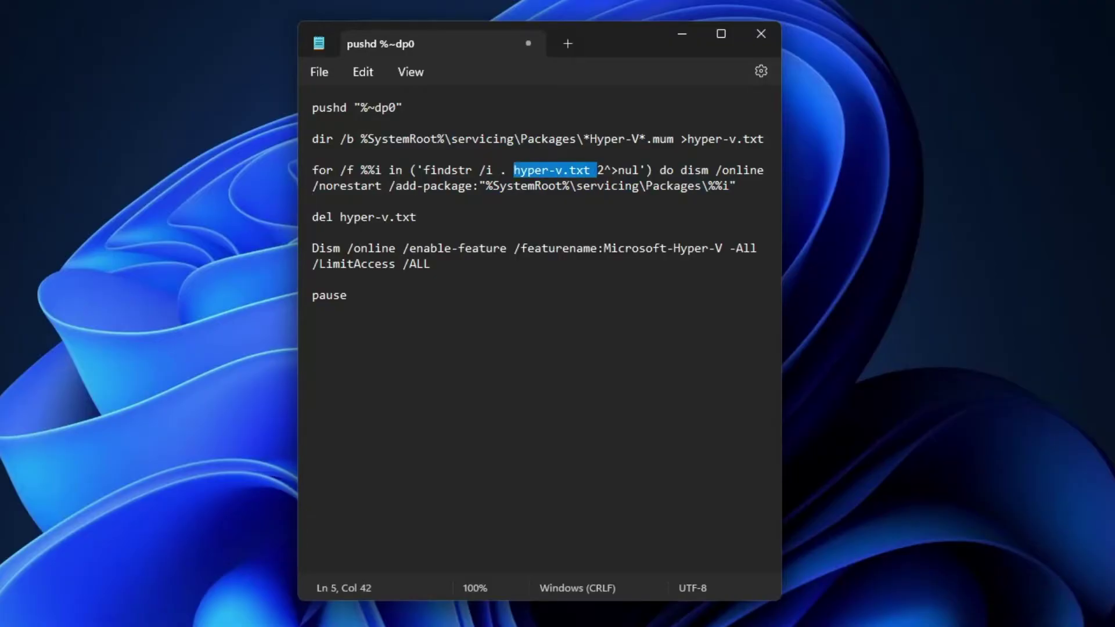
{"action": "left_click_drag", "start_coordinate": [312, 248], "coordinate": [585, 248]}
{"action": "left_click", "coordinate": [586, 279]}
{"action": "left_click_drag", "start_coordinate": [389, 248], "coordinate": [591, 248]}
{"action": "left_click", "coordinate": [590, 265]}
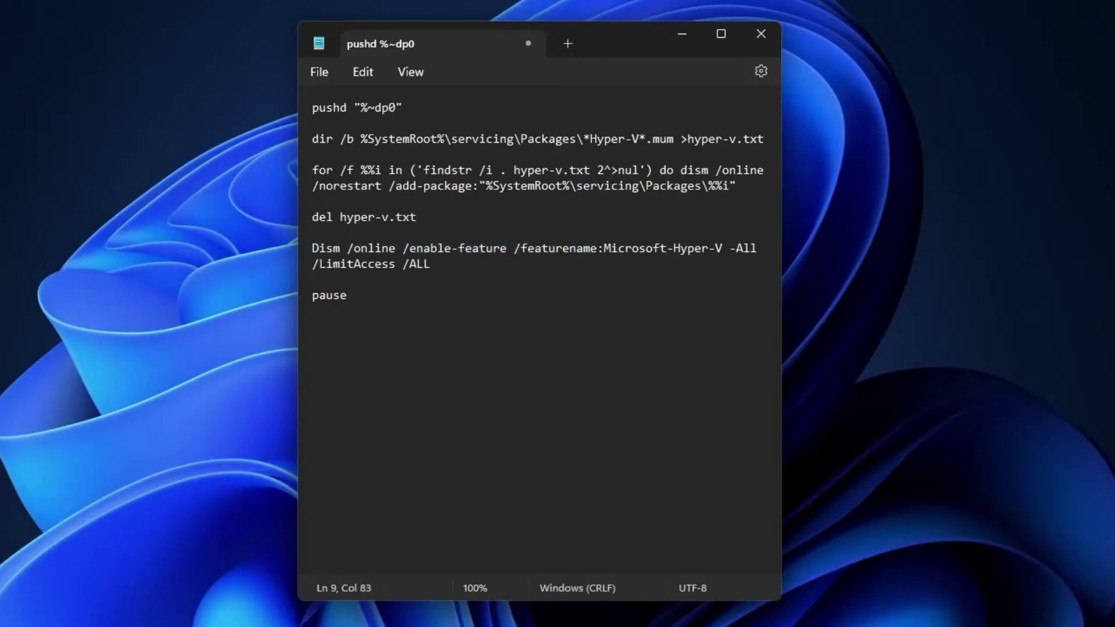
{"action": "left_click_drag", "start_coordinate": [607, 39], "coordinate": [685, 74]}
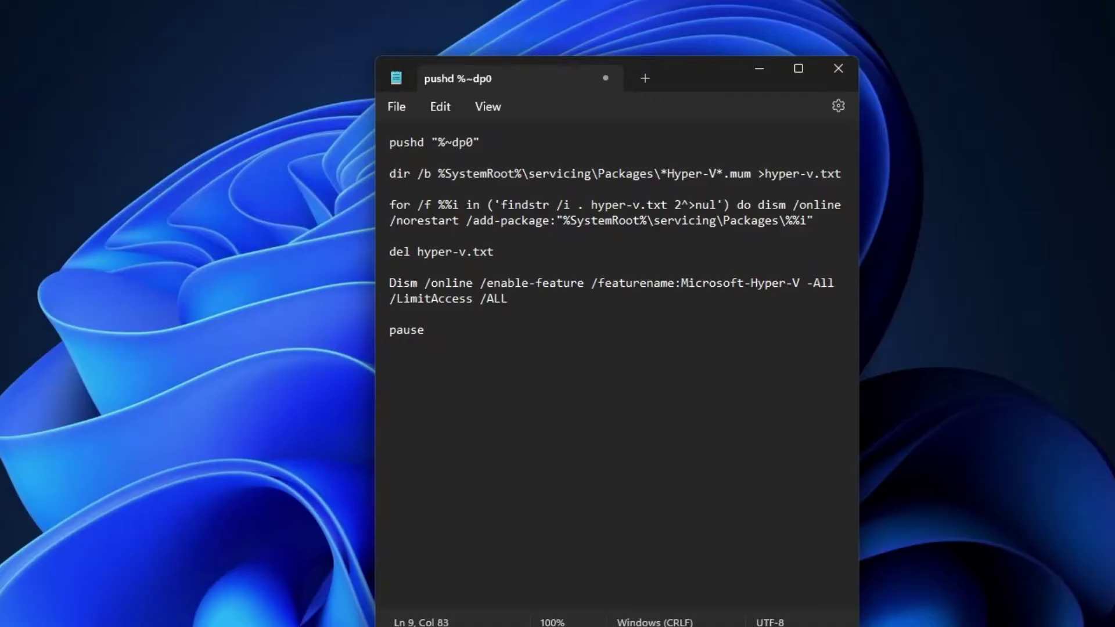
- Save the Notepad script as hyperV.bat in the Documents folder
{"action": "left_click", "coordinate": [394, 108]}
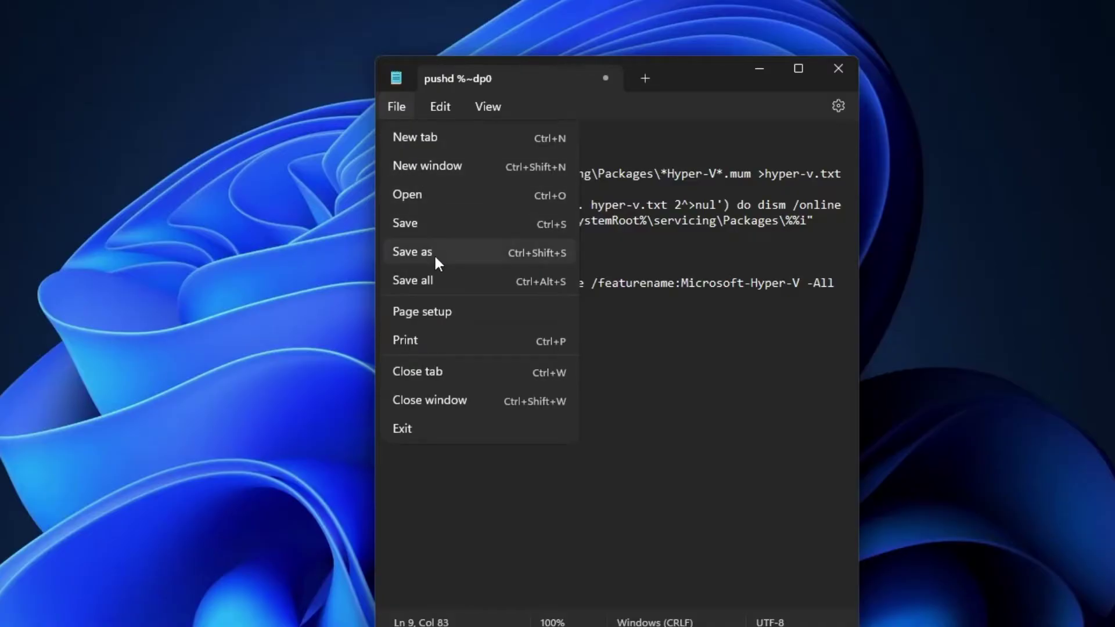
{"action": "left_click", "coordinate": [442, 256]}
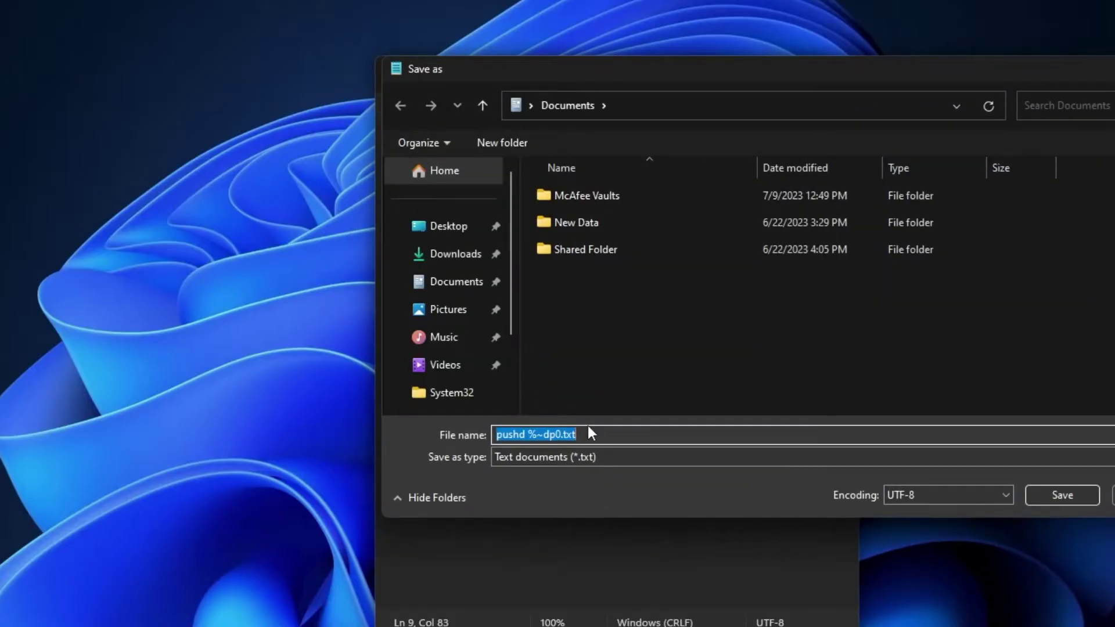
{"action": "type", "text": "hyperV"}
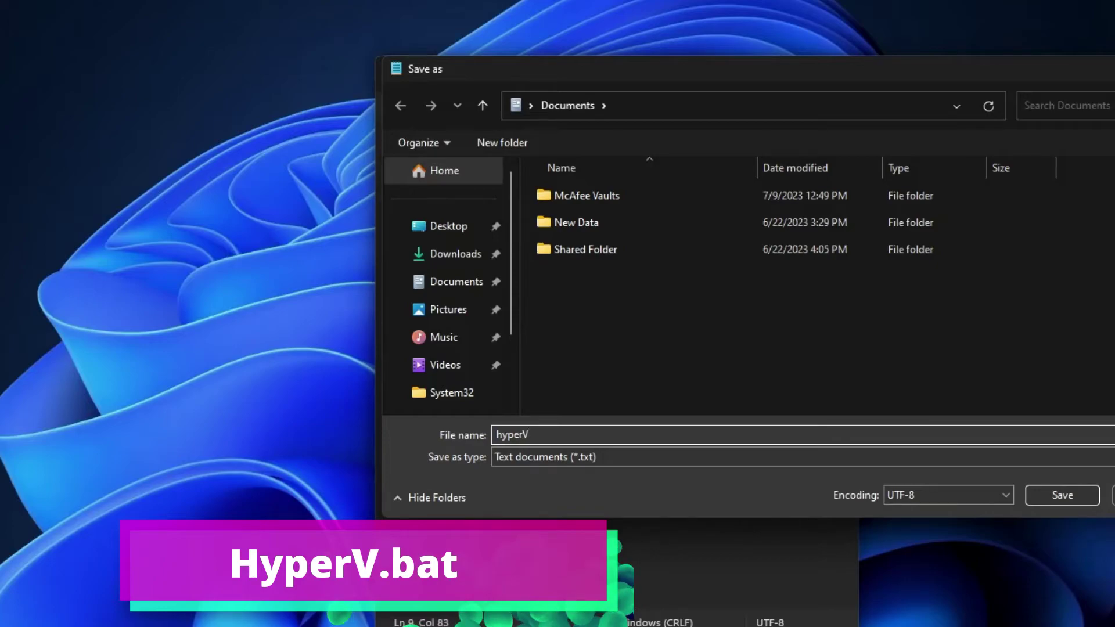
{"action": "type", "text": ".bat"}
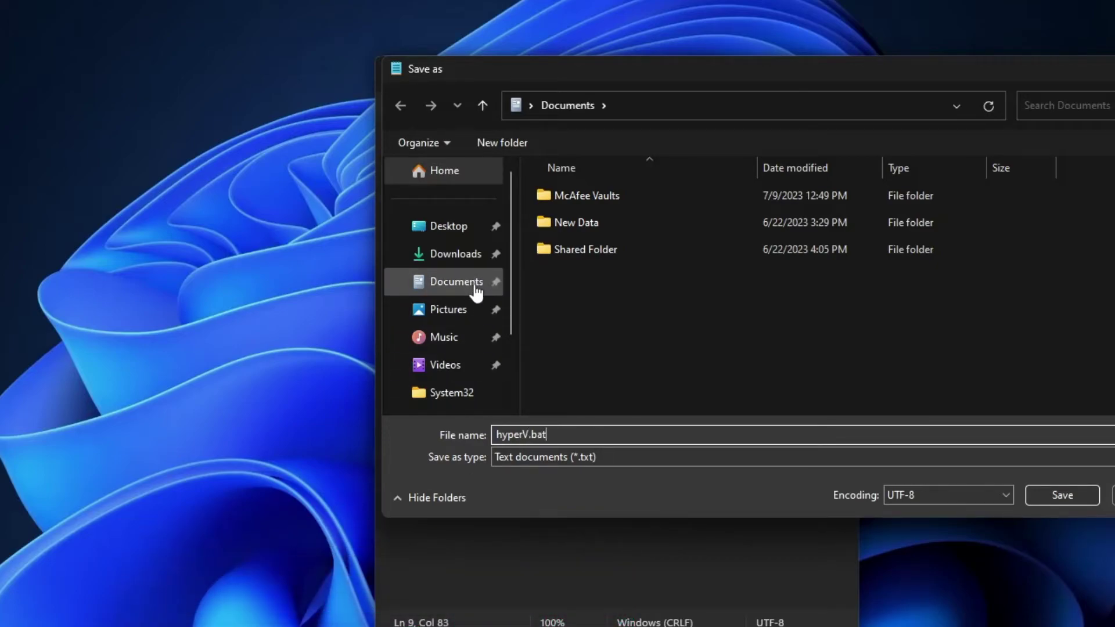
{"action": "left_click", "coordinate": [470, 288]}
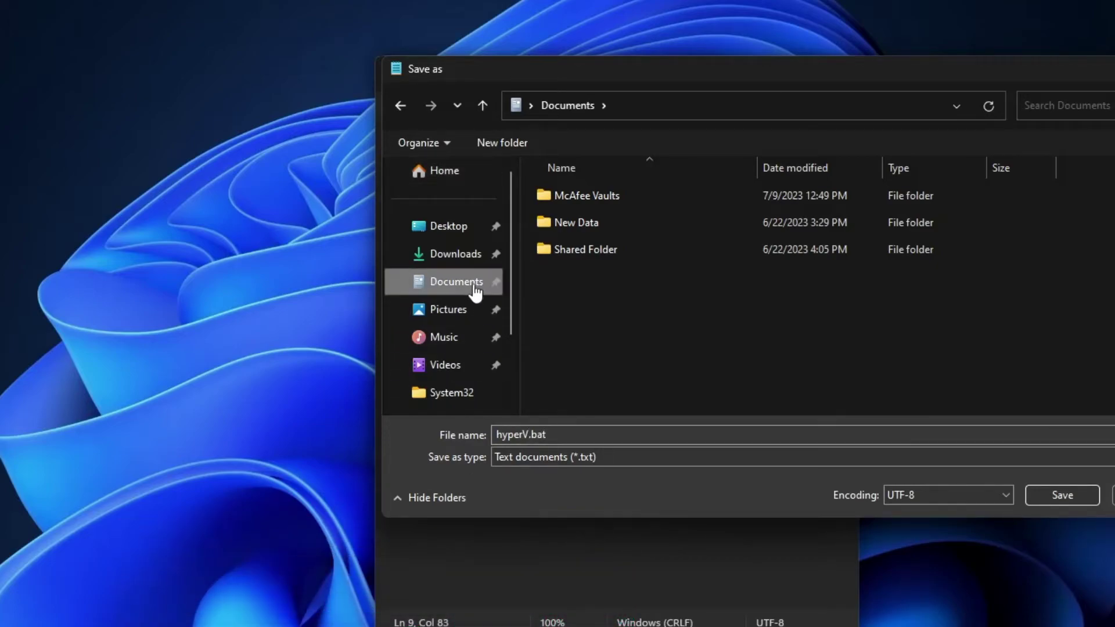
{"action": "left_click", "coordinate": [1057, 497]}
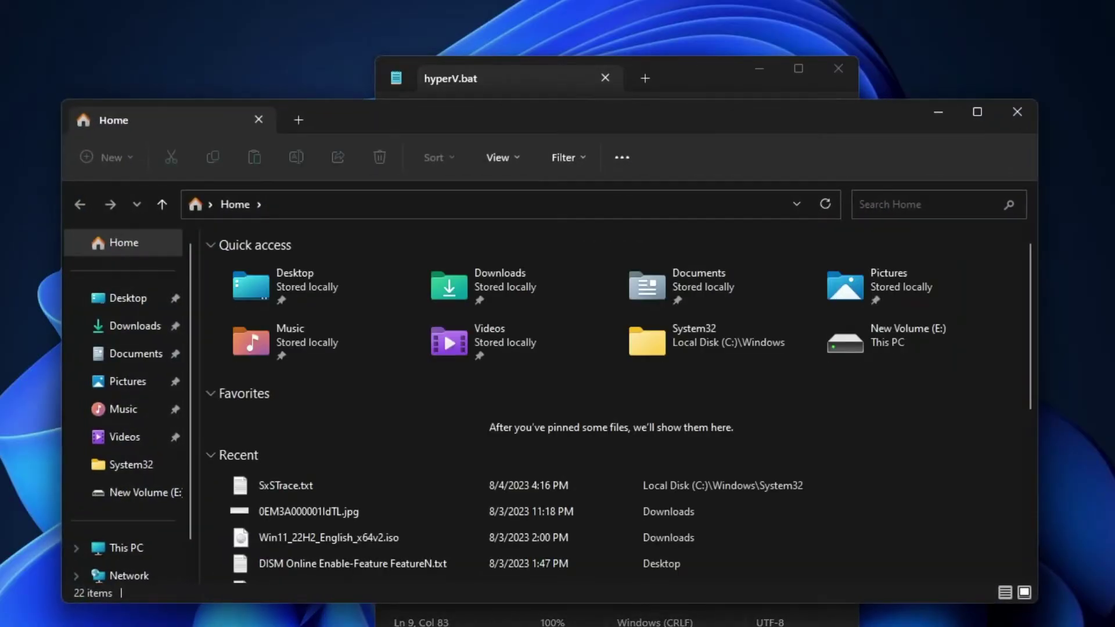
- Go to Documents and bring up the context menu for hyperV.bat
{"action": "left_click", "coordinate": [148, 360]}
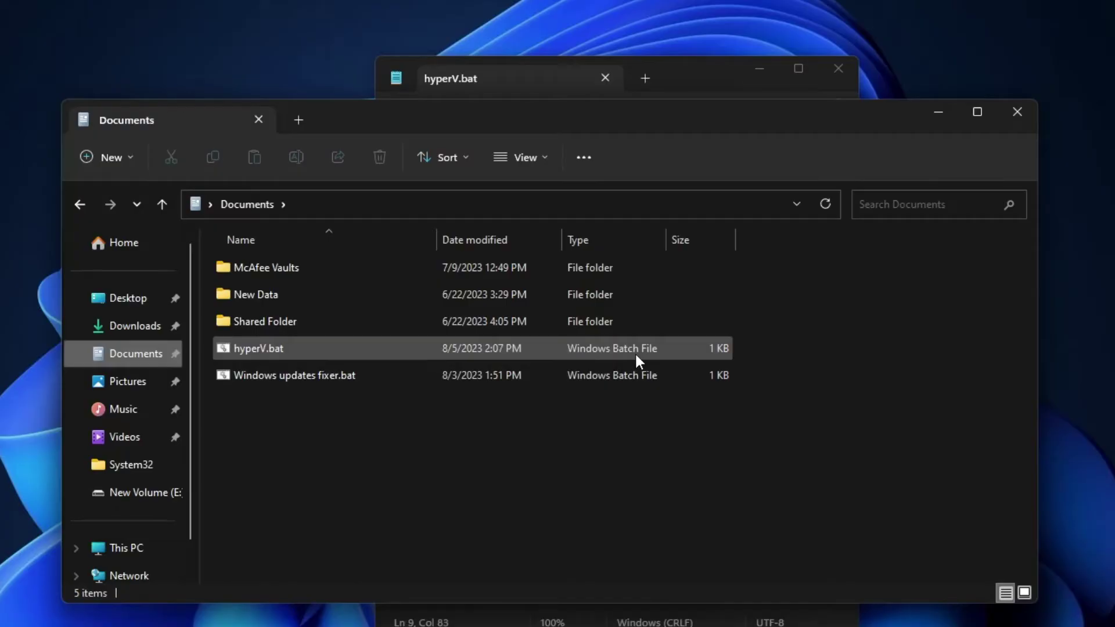
{"action": "right_click", "coordinate": [278, 350]}
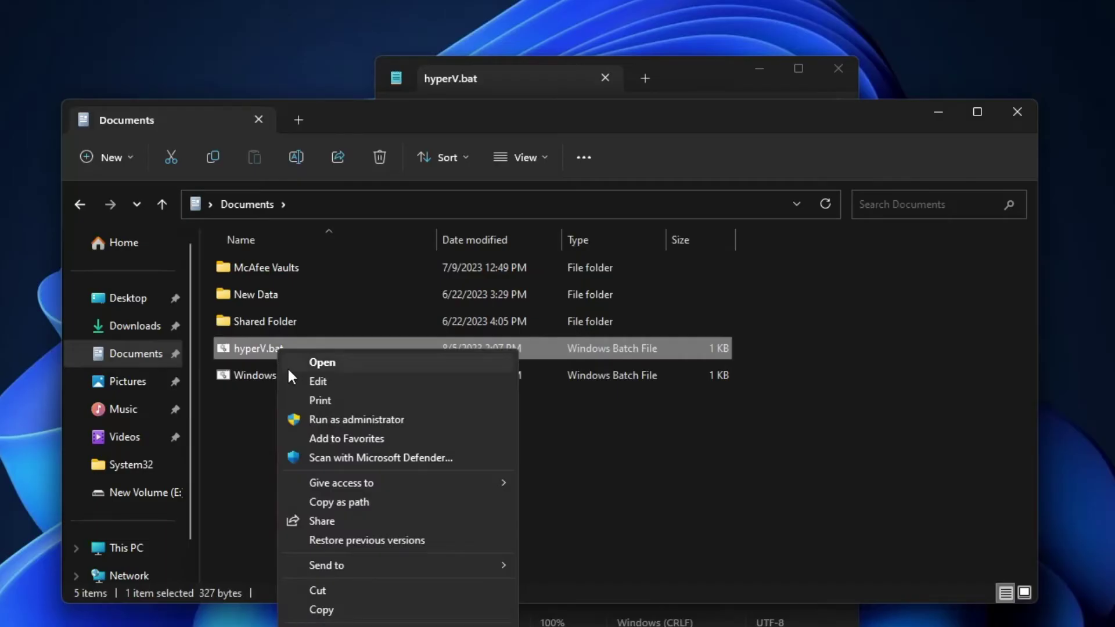
- Run hyperV.bat as administrator, approve the UAC prompt, and answer Y to restart after DISM enables Hyper-V
{"action": "left_click", "coordinate": [363, 421]}
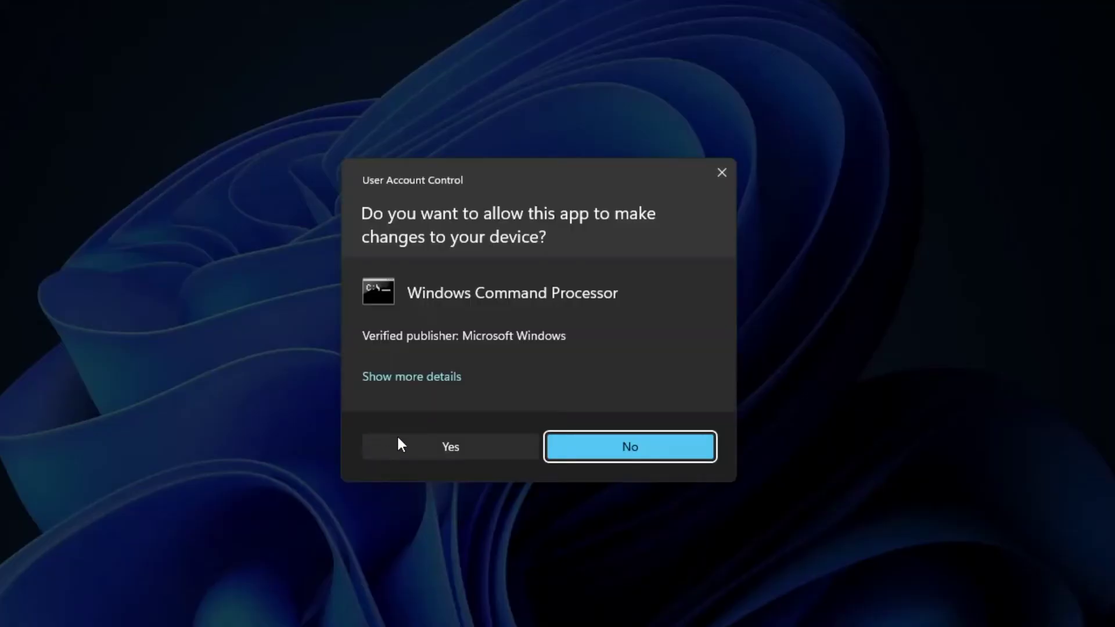
{"action": "left_click", "coordinate": [424, 445]}
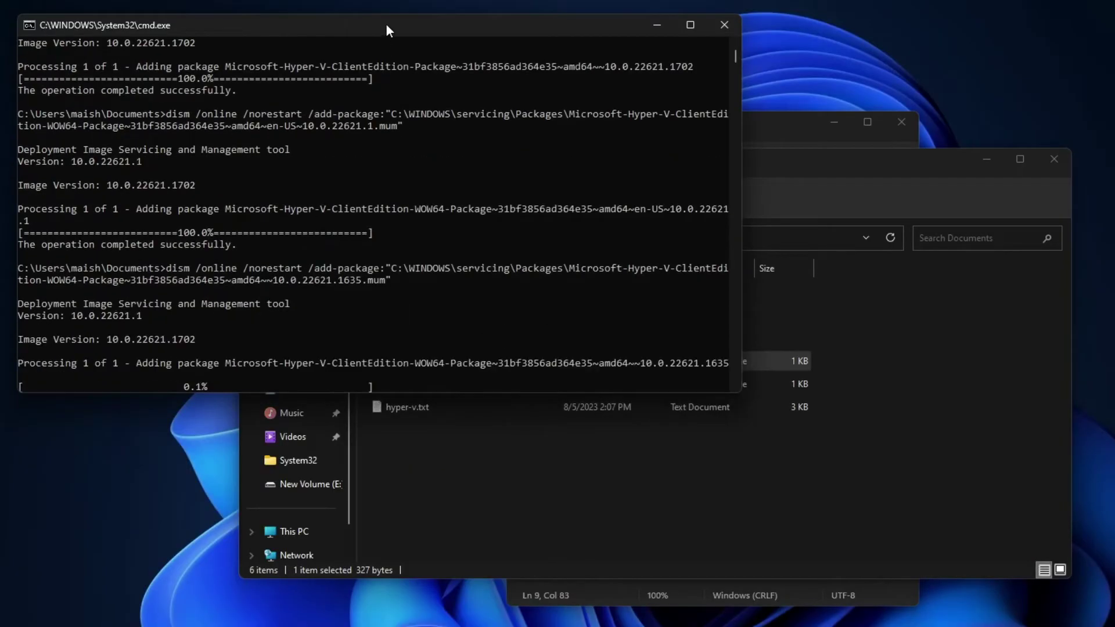
{"action": "left_click_drag", "start_coordinate": [387, 26], "coordinate": [640, 64]}
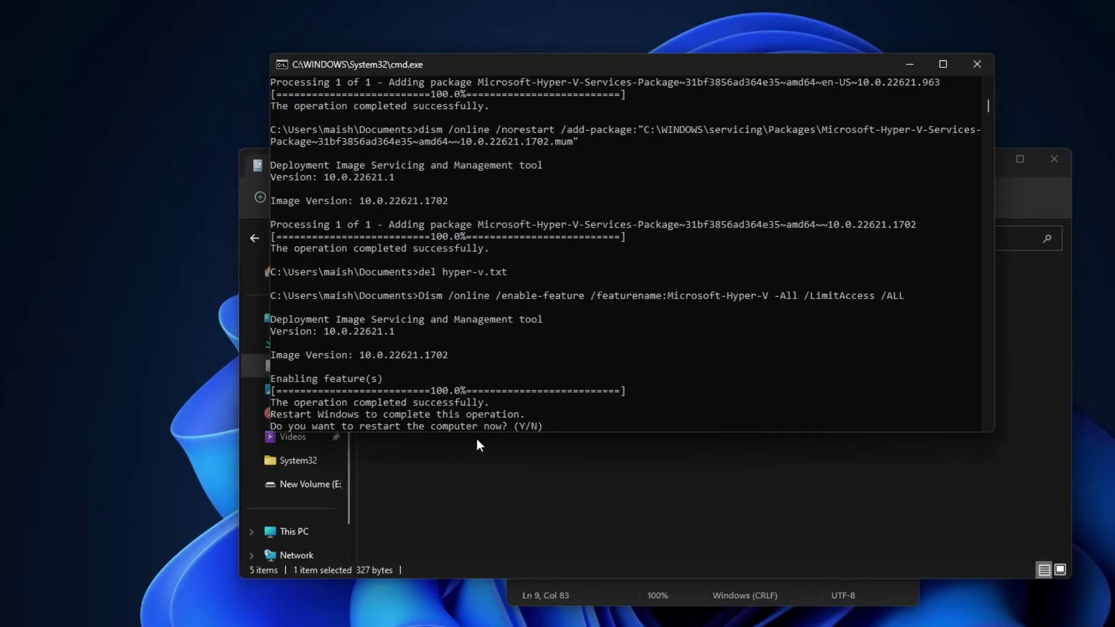
{"action": "key", "text": "y"}
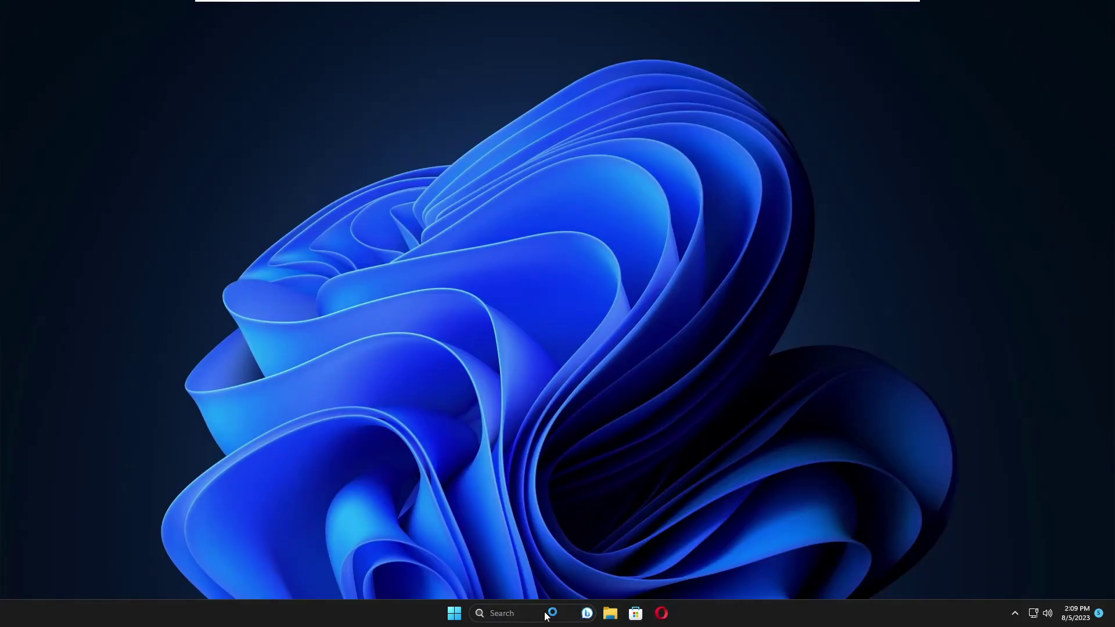
- Search for 'hyper' and launch Hyper-V Manager from the results
{"action": "left_click", "coordinate": [546, 616]}
{"action": "type", "text": "h"}
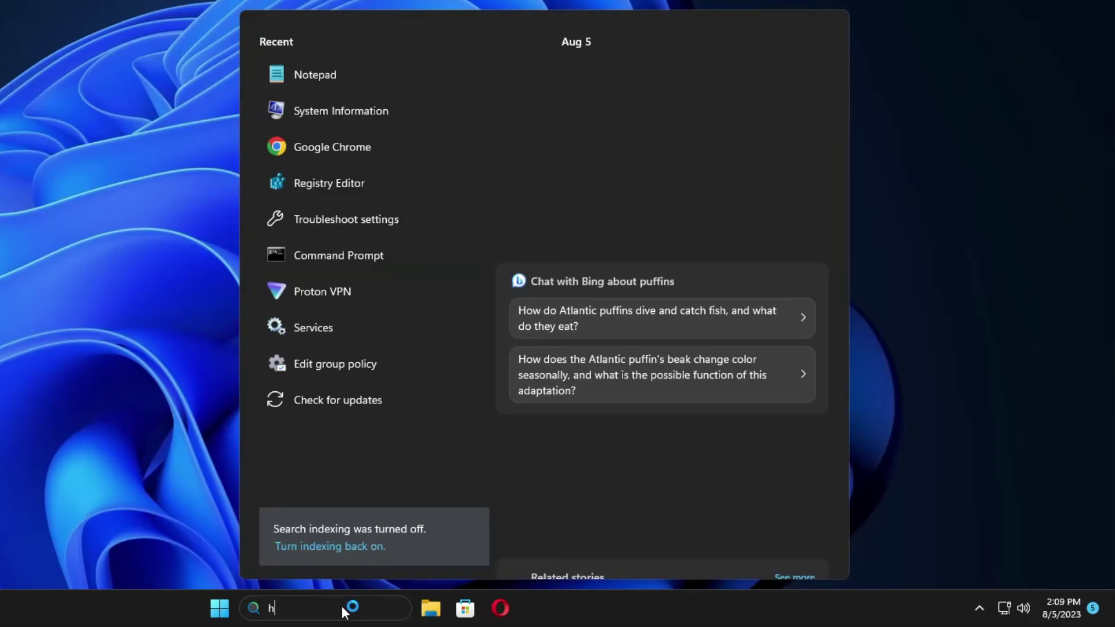
{"action": "type", "text": "yper"}
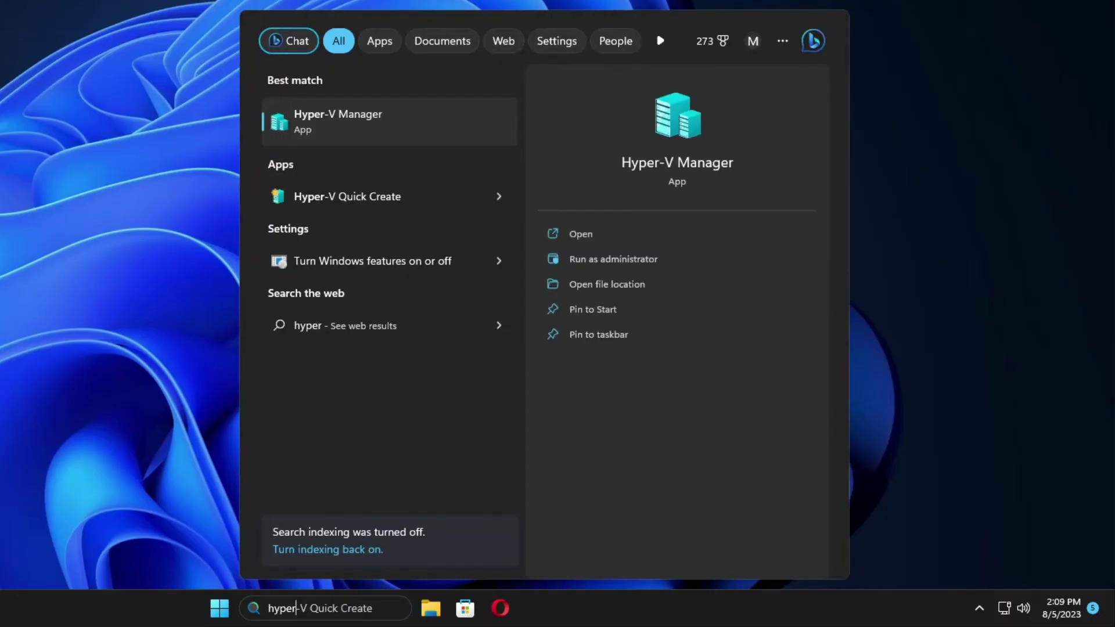
{"action": "left_click", "coordinate": [357, 119]}
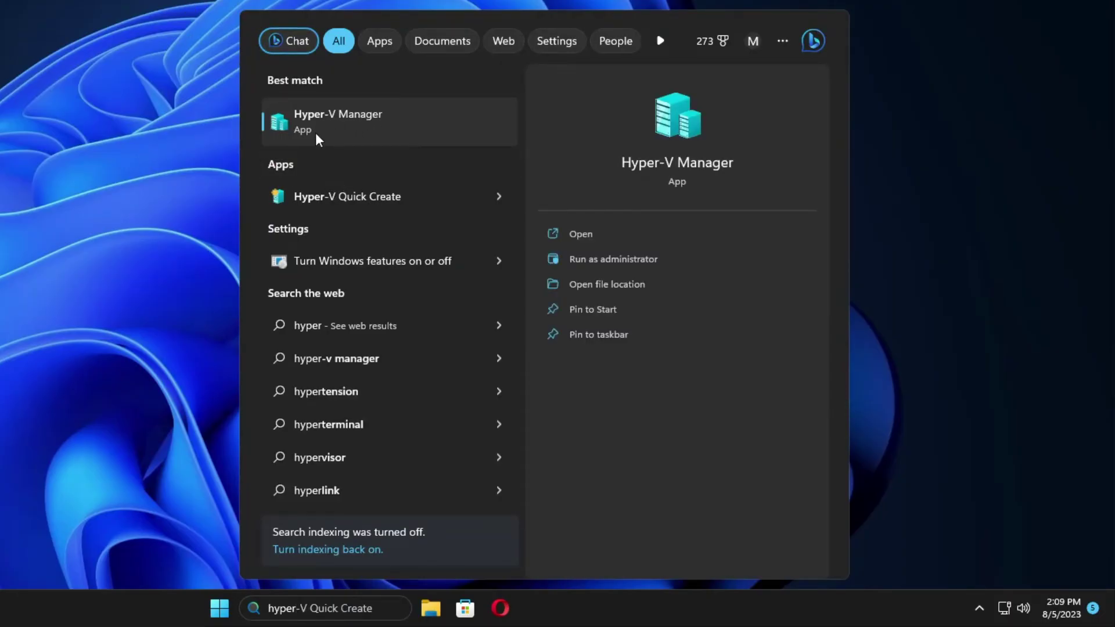
{"action": "left_click", "coordinate": [347, 128]}
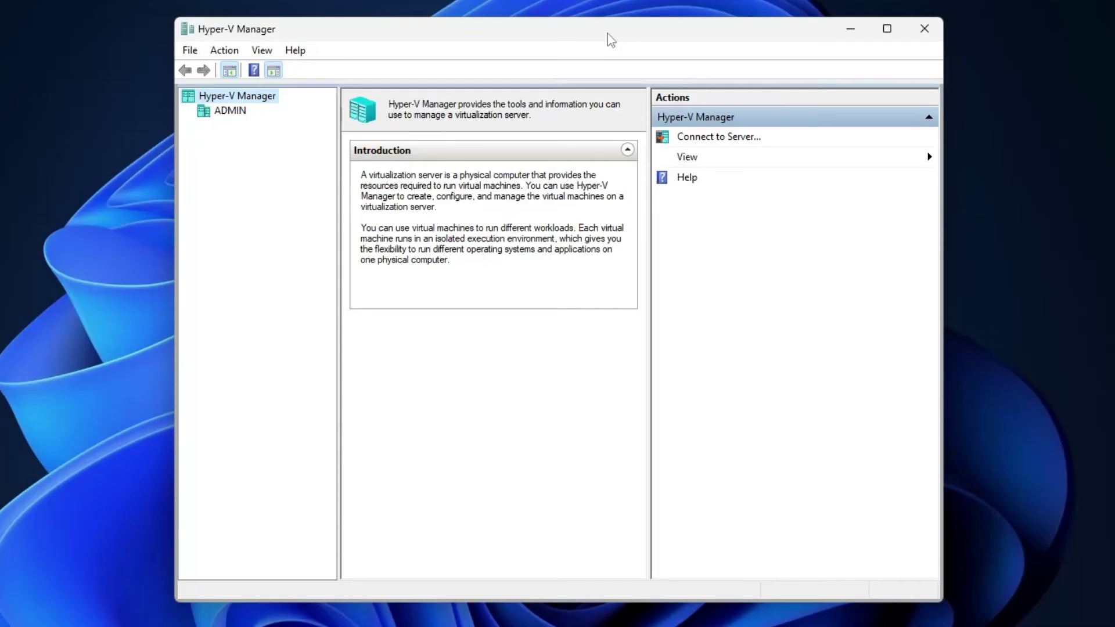